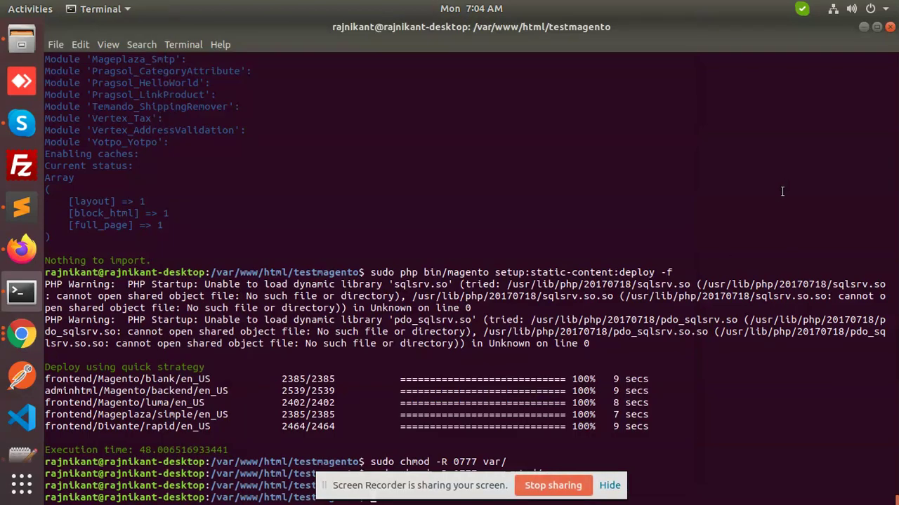
- Select the full "Required parameter 'theme_dir' was not passed" error on the Default Store View page
click(21, 249)
click(341, 271)
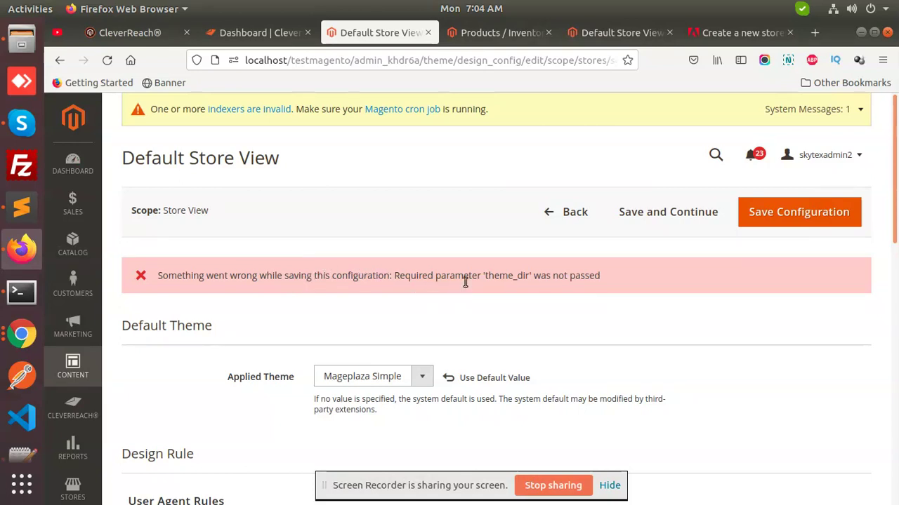
triple_click(507, 277)
key(ctrl+c)
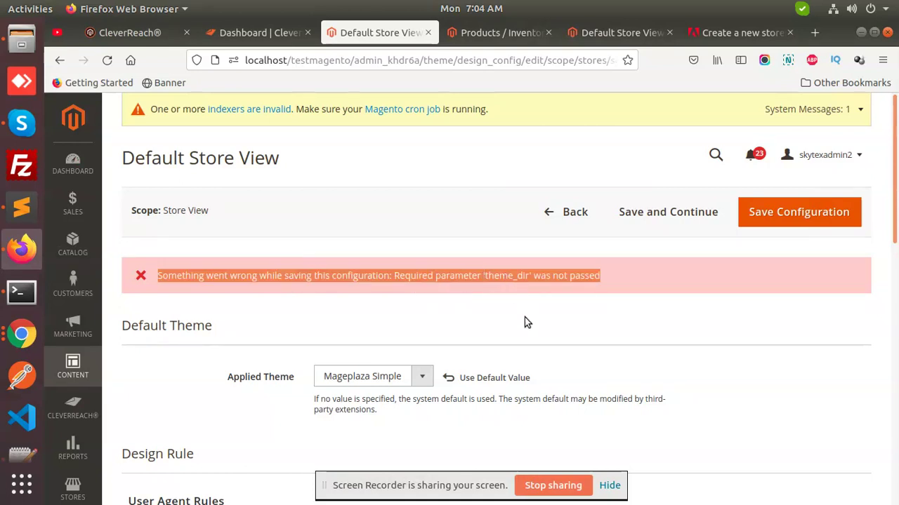
- Paste the theme_dir error message into the Sublime Text notes on line 15
click(27, 212)
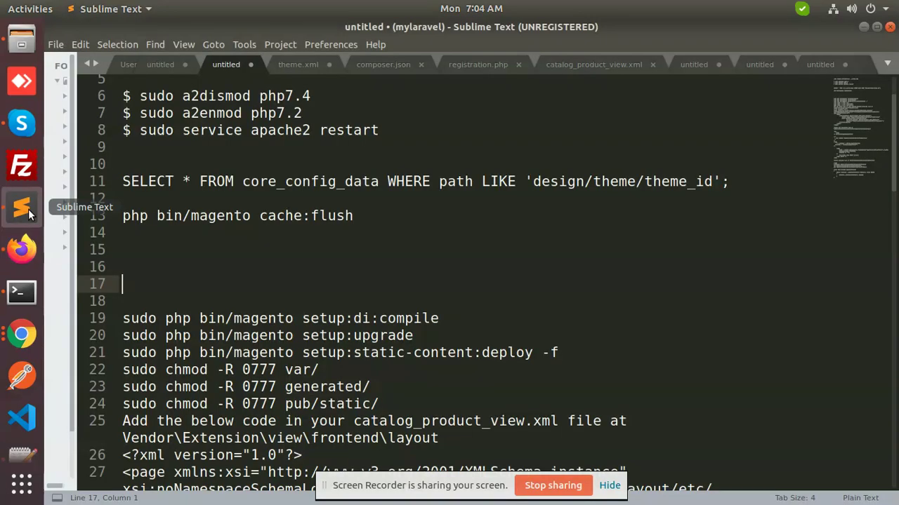
click(210, 251)
key(ctrl+v)
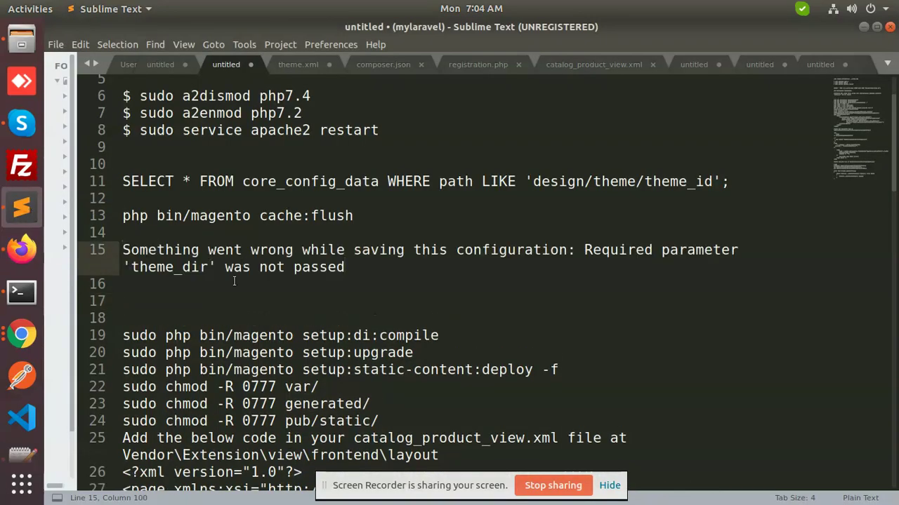
click(234, 281)
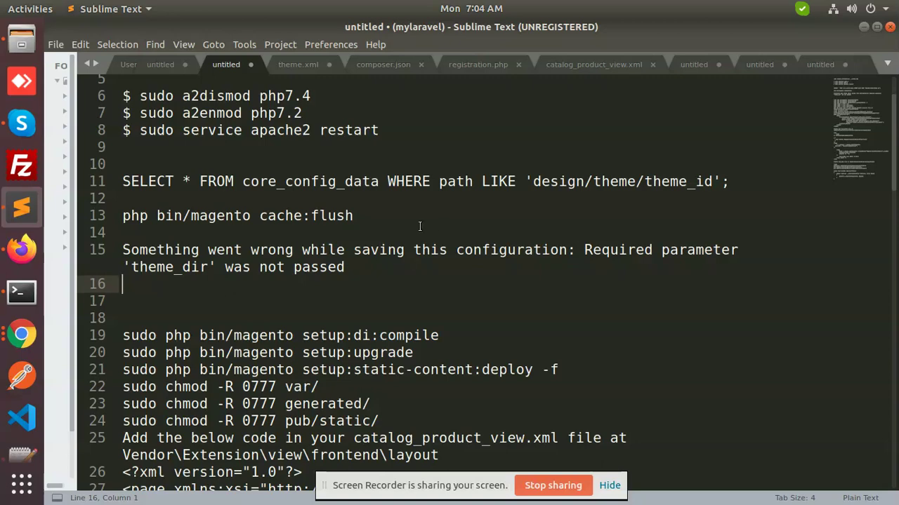
- Copy the core_config_data theme_id SELECT query from line 11 of the notes
drag(734, 181, 118, 181)
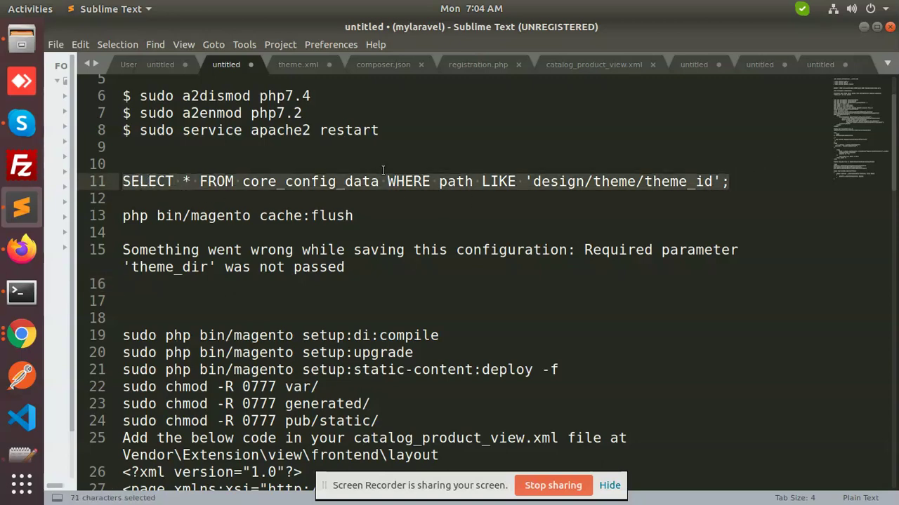
key(ctrl+c)
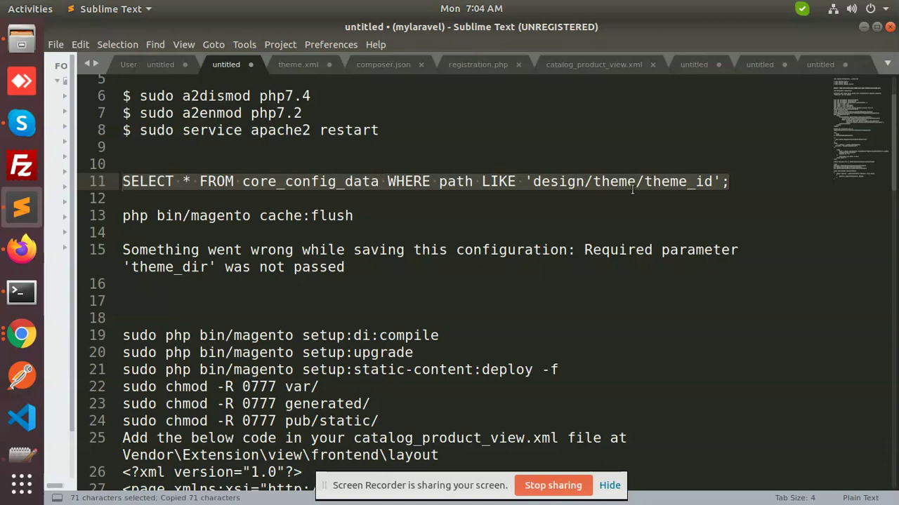
key(alt+Tab)
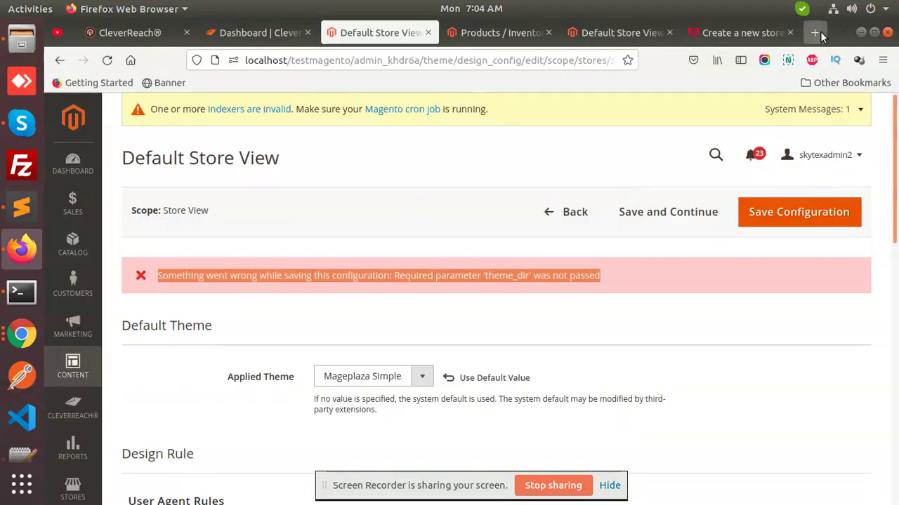
click(816, 33)
- Load localhost/phpmyadmin/ in a new tab and log in with the prefilled credentials
click(613, 61)
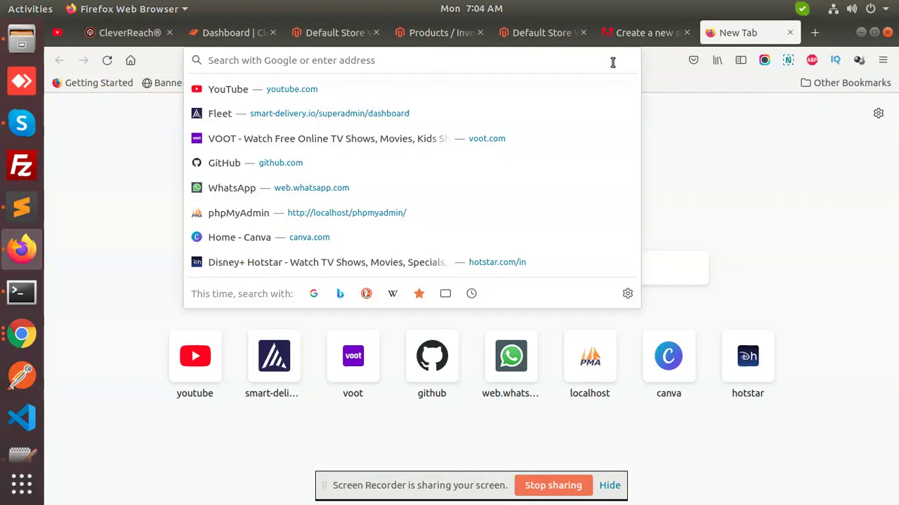
text(localhost/phpmyadmin/)
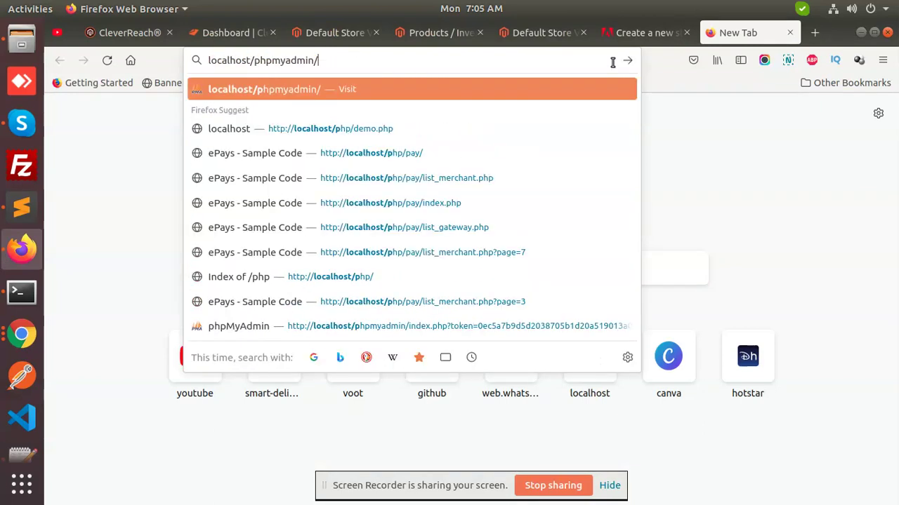
key(Return)
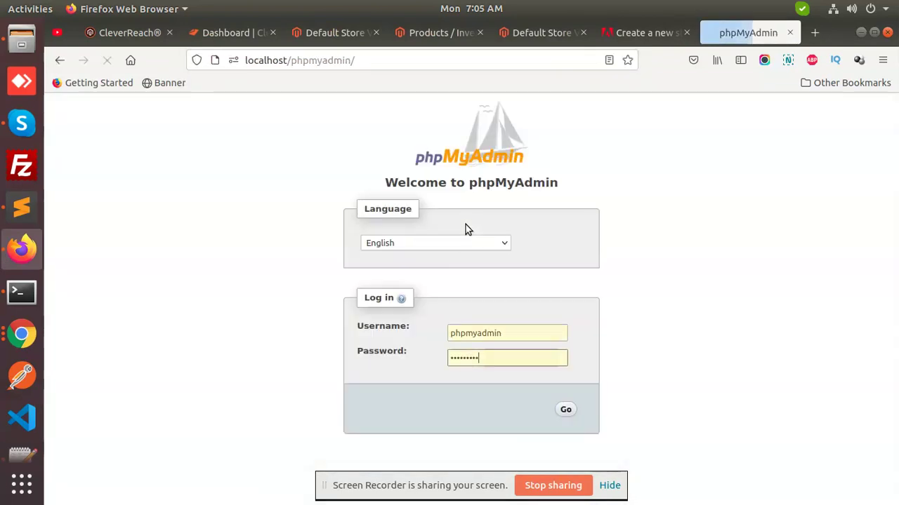
click(565, 410)
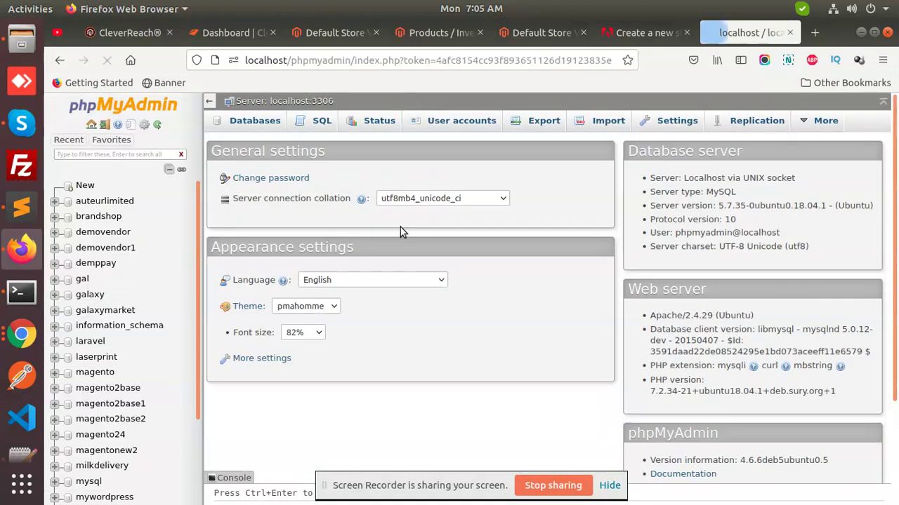
click(22, 40)
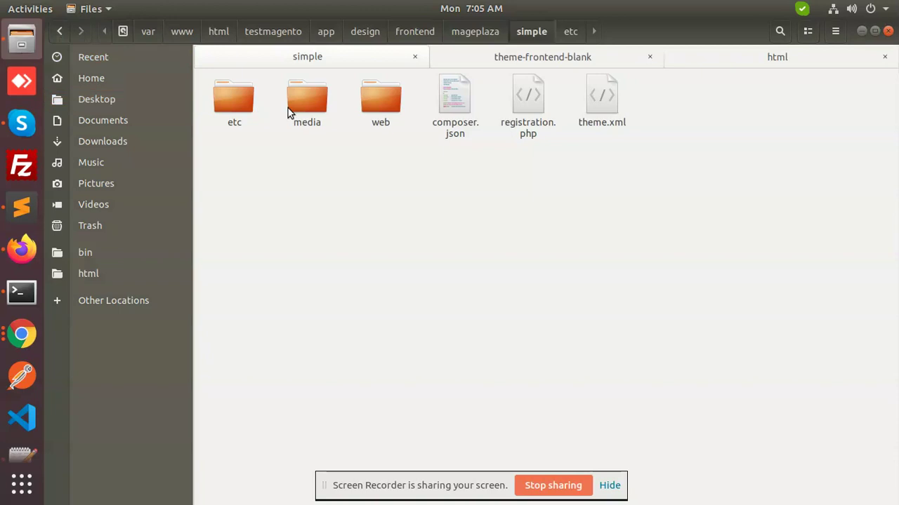
- Open testmagento's app/etc/env.php in Sublime Text to check its database settings
click(275, 32)
double_click(241, 111)
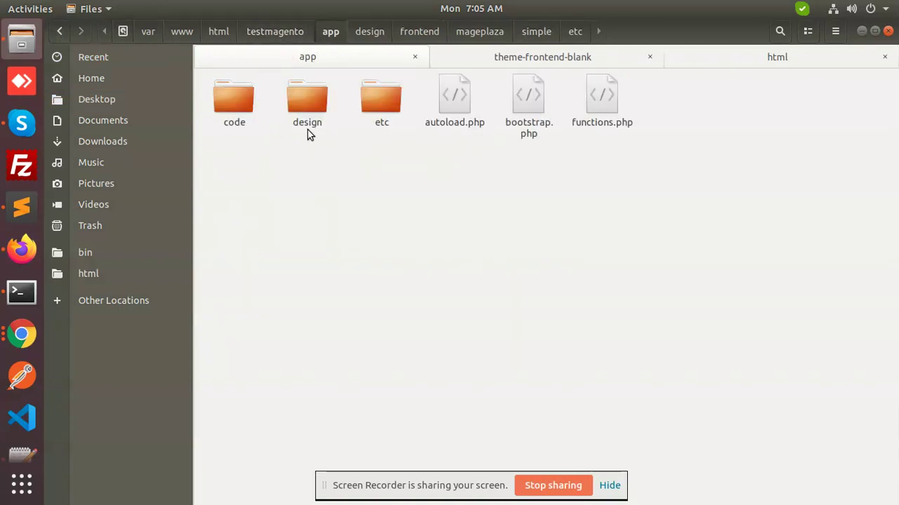
double_click(379, 99)
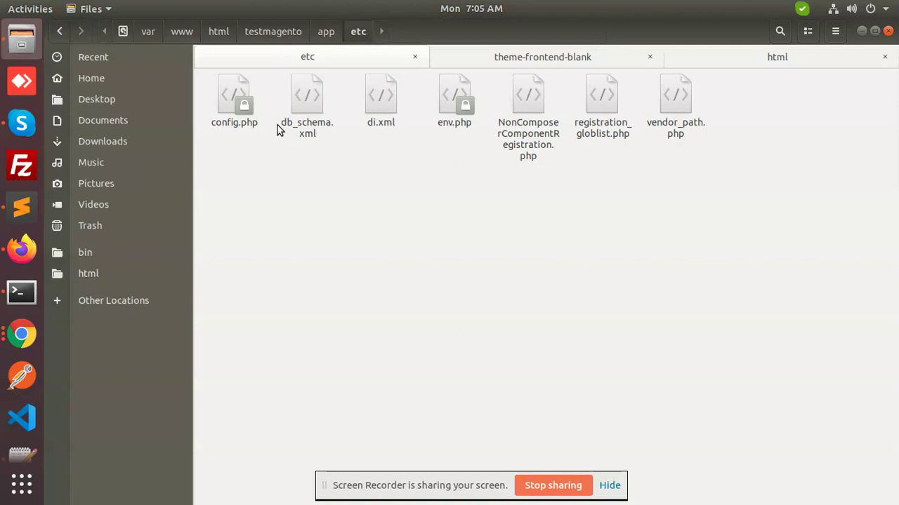
right_click(435, 118)
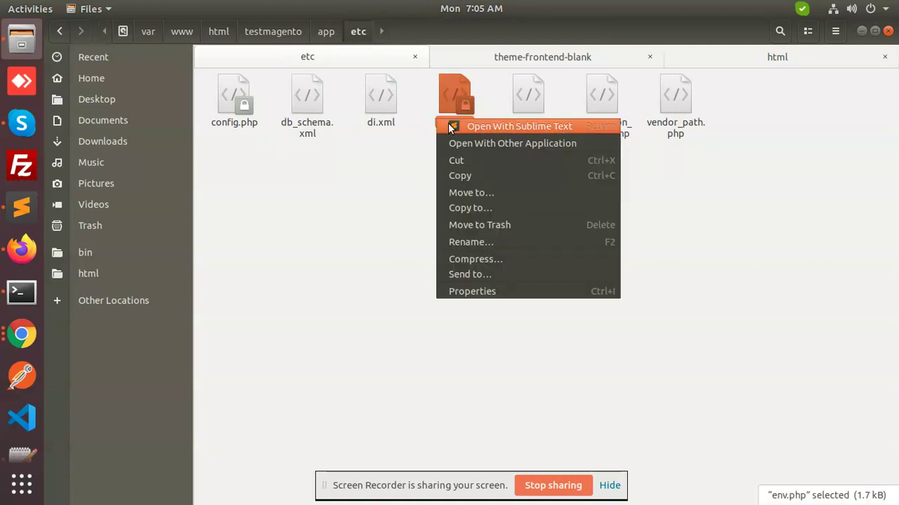
click(449, 125)
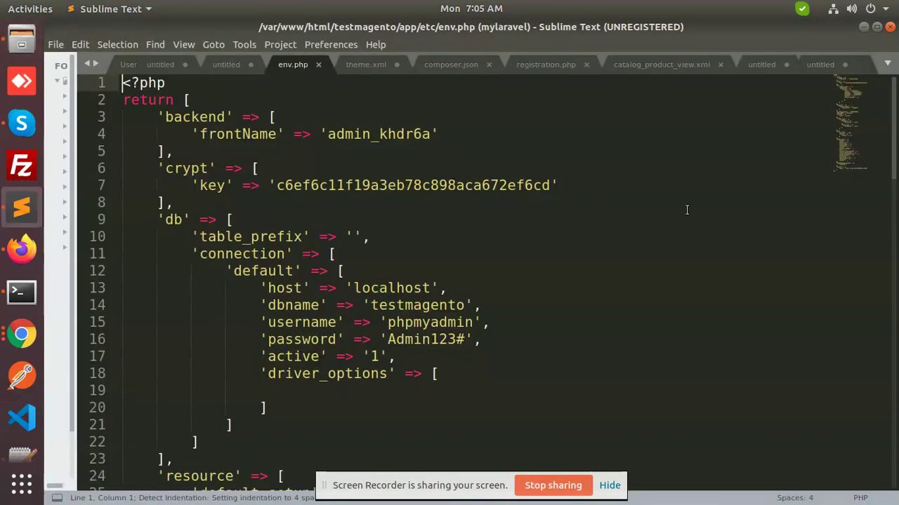
key(alt+Tab)
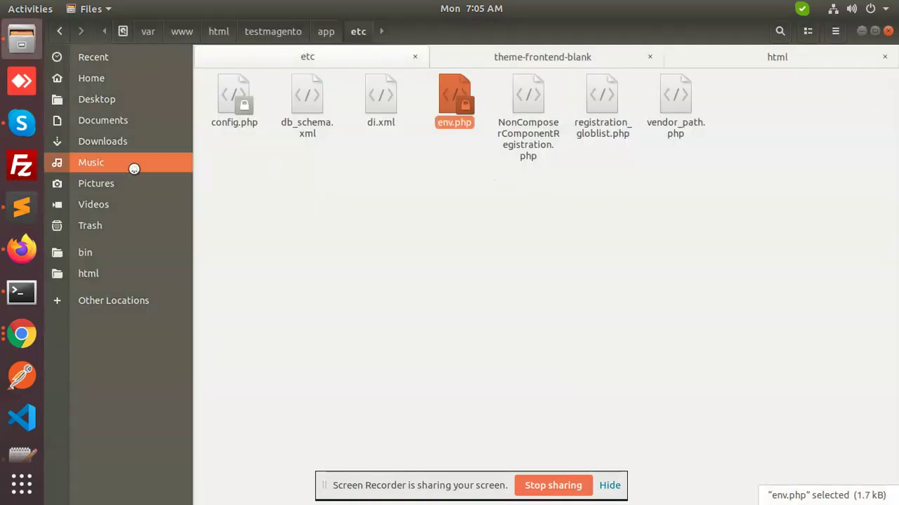
click(21, 250)
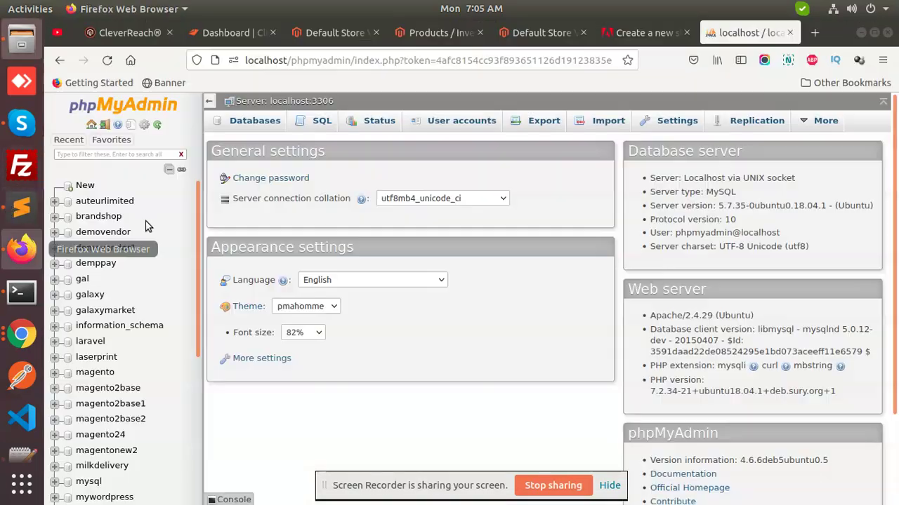
- Filter the database list by 'test' and open the testmagento database's SQL page
click(111, 156)
text(test)
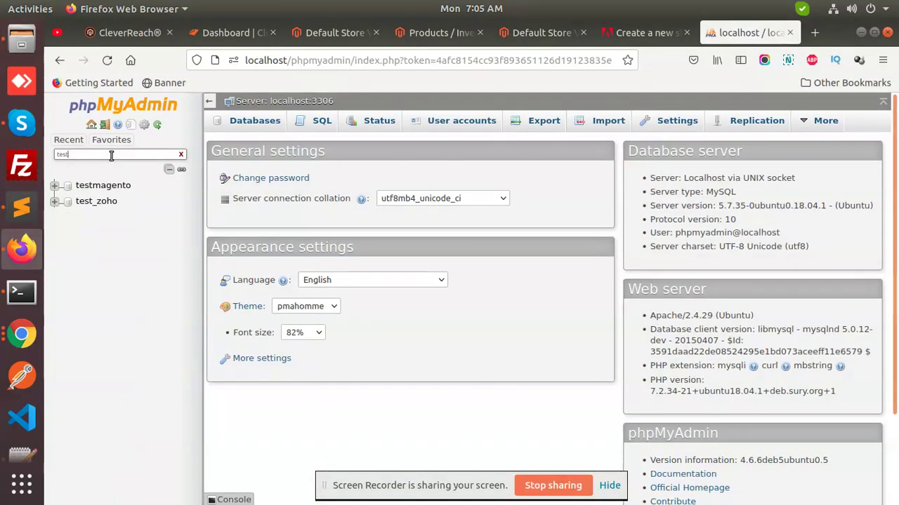
click(103, 185)
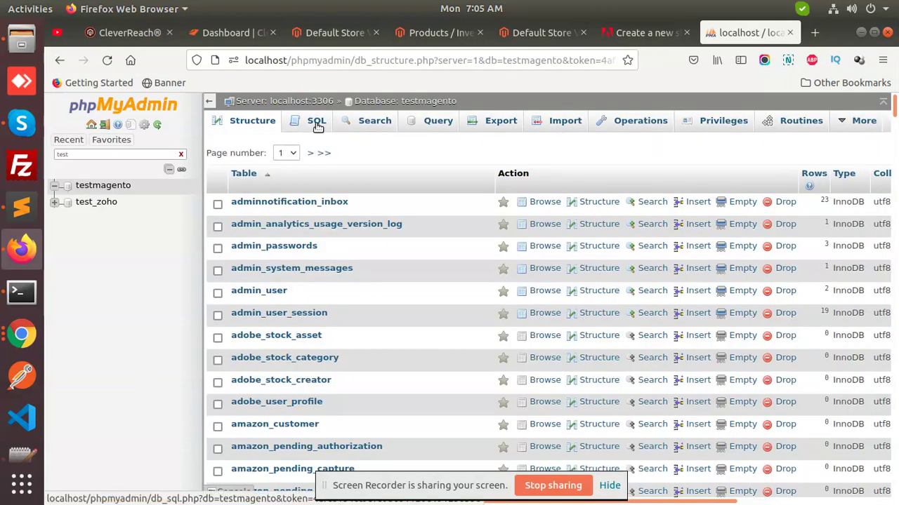
click(316, 126)
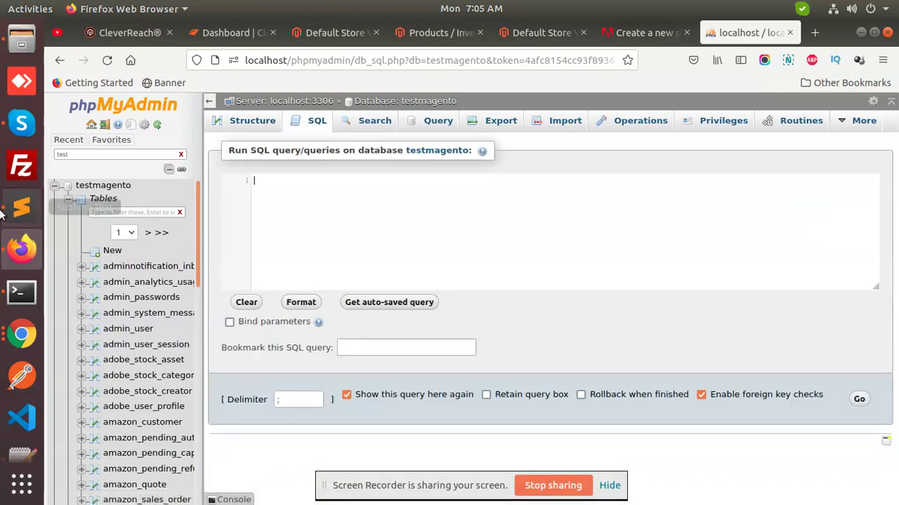
- Paste the design/theme/theme_id SELECT query from the notes into the SQL box
click(21, 207)
click(226, 65)
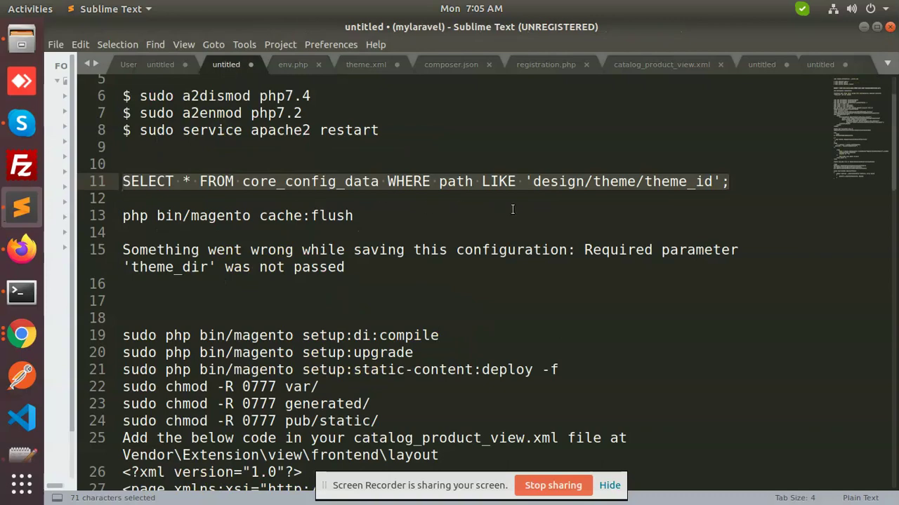
key(ctrl+c)
key(alt+Tab)
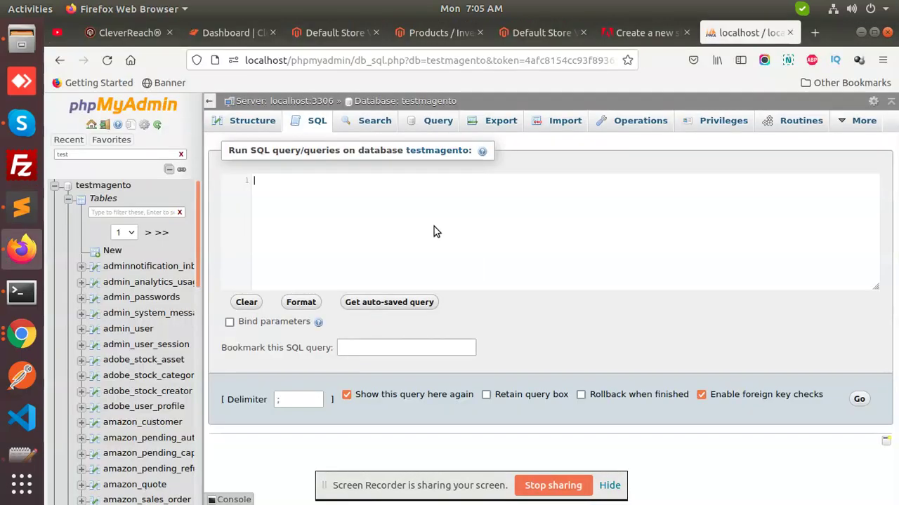
key(ctrl+v)
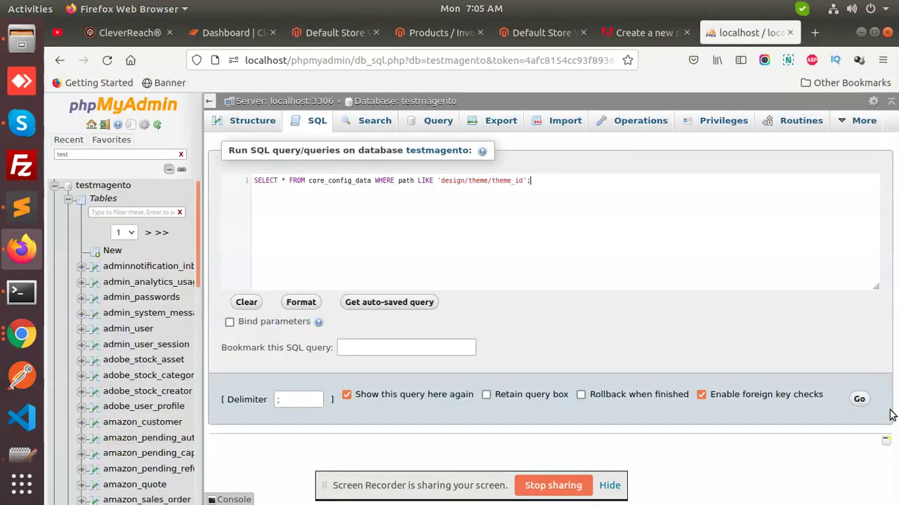
- Run the query and change the design/theme/theme_id value from 5 to 1
click(858, 399)
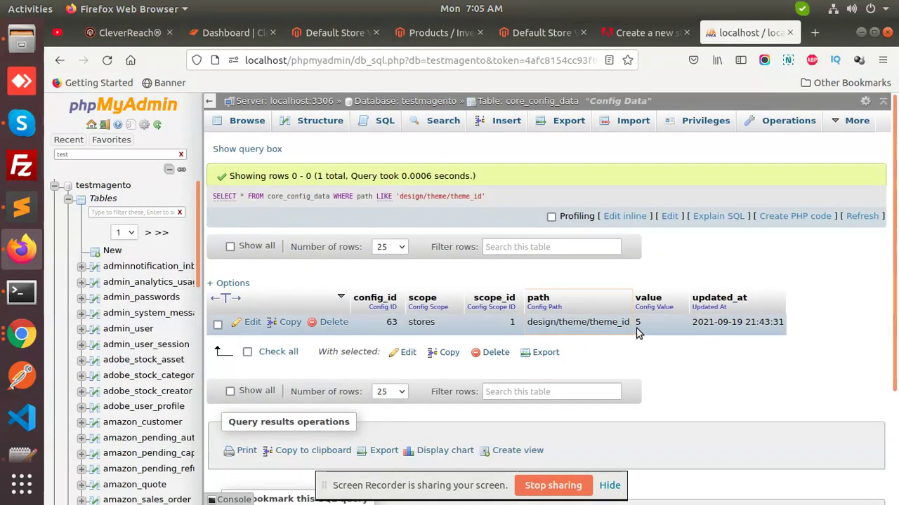
double_click(658, 327)
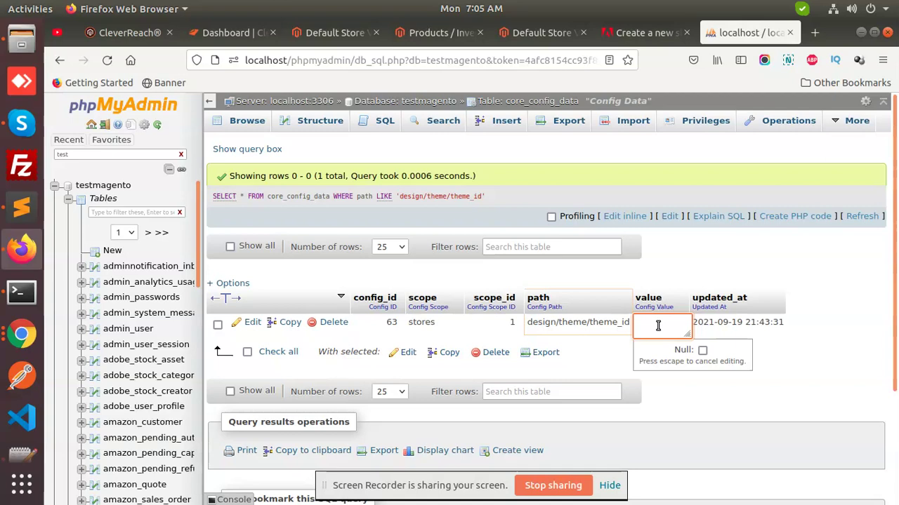
key(Return)
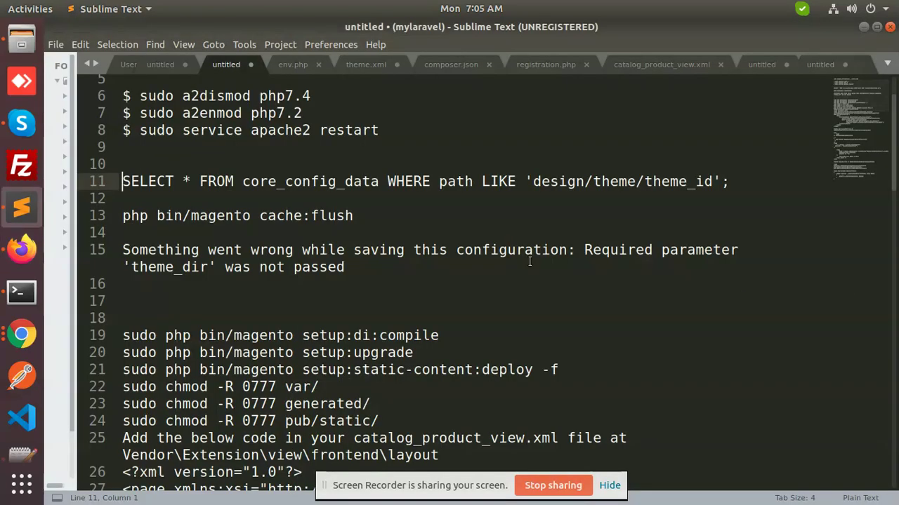
click(21, 207)
- Run 'sudo php bin/magento cache:flush' in the Terminal
drag(359, 217, 76, 216)
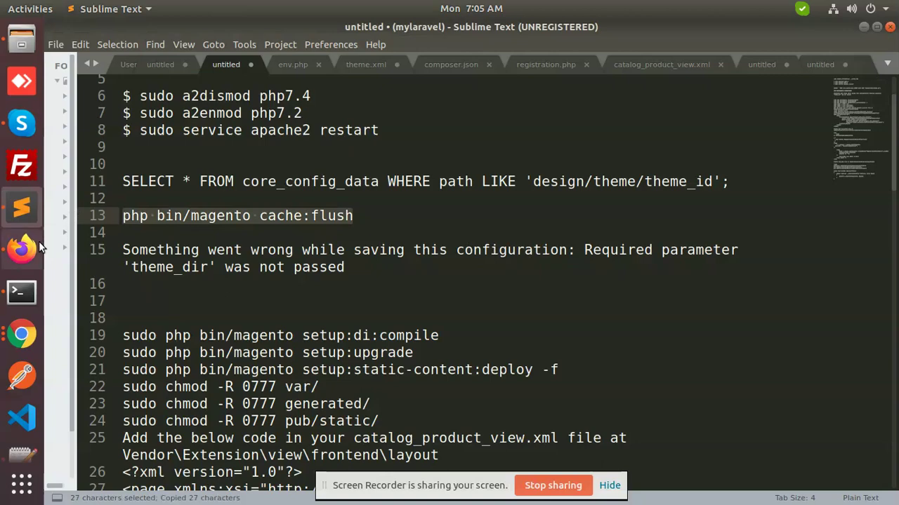
click(21, 291)
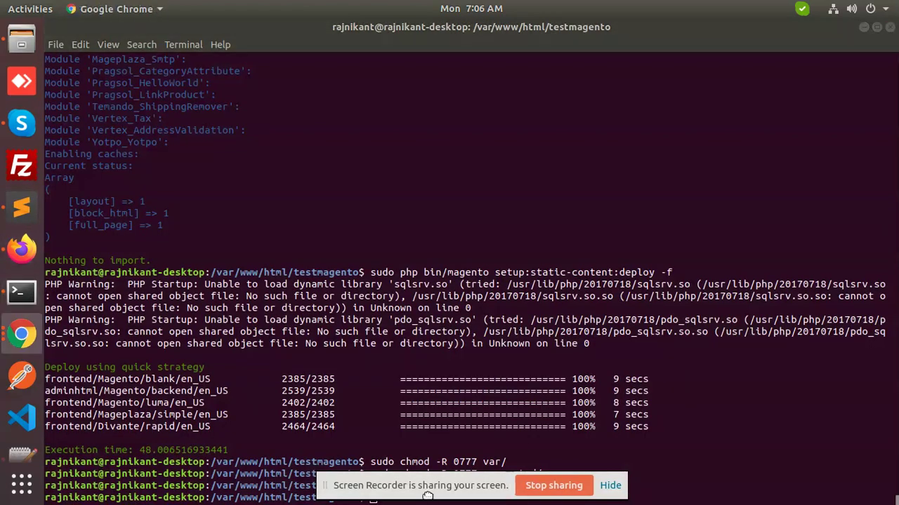
click(654, 446)
text(sudo)
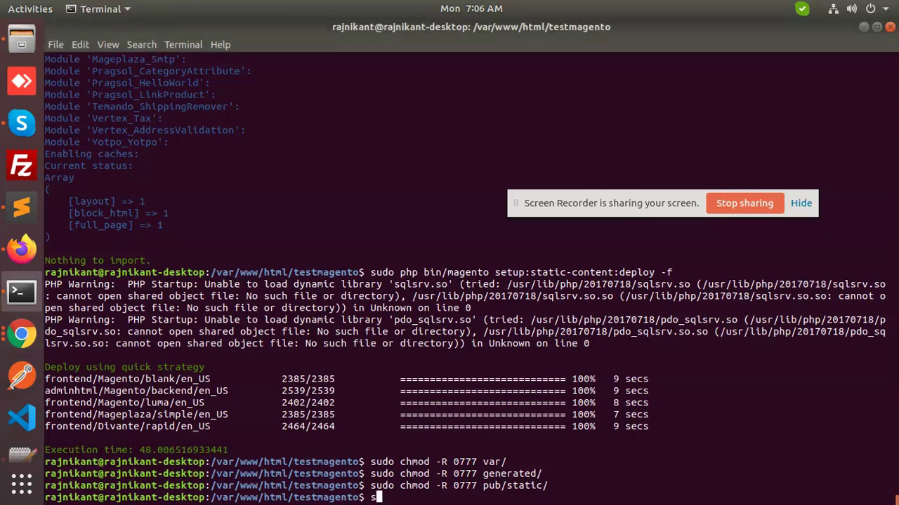
text( php bin/magento cache:flush)
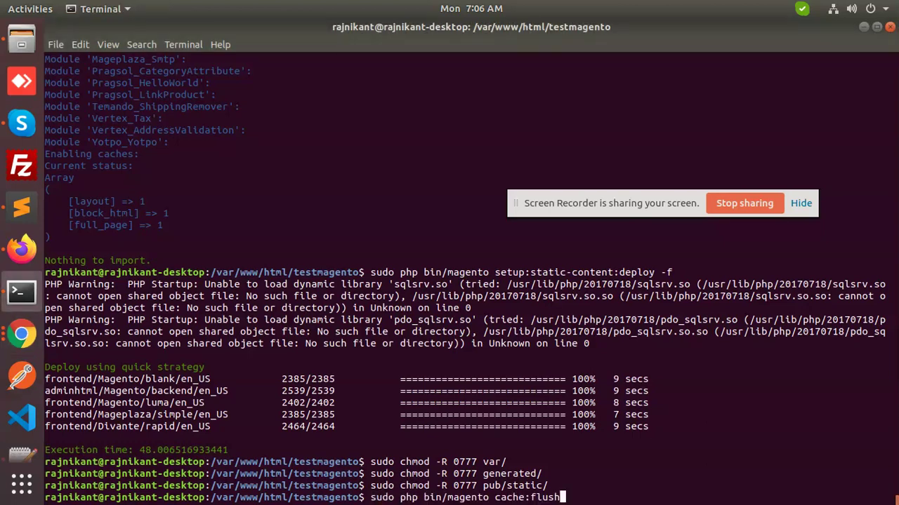
key(Return)
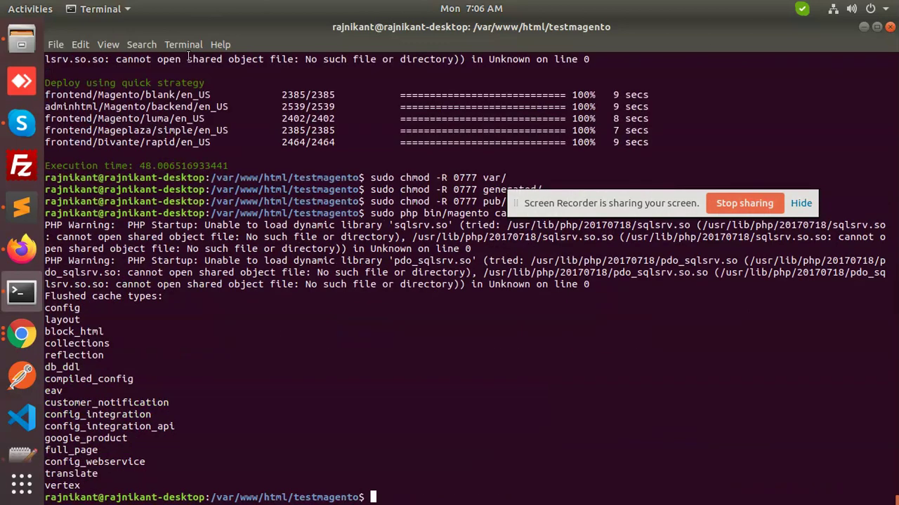
click(21, 249)
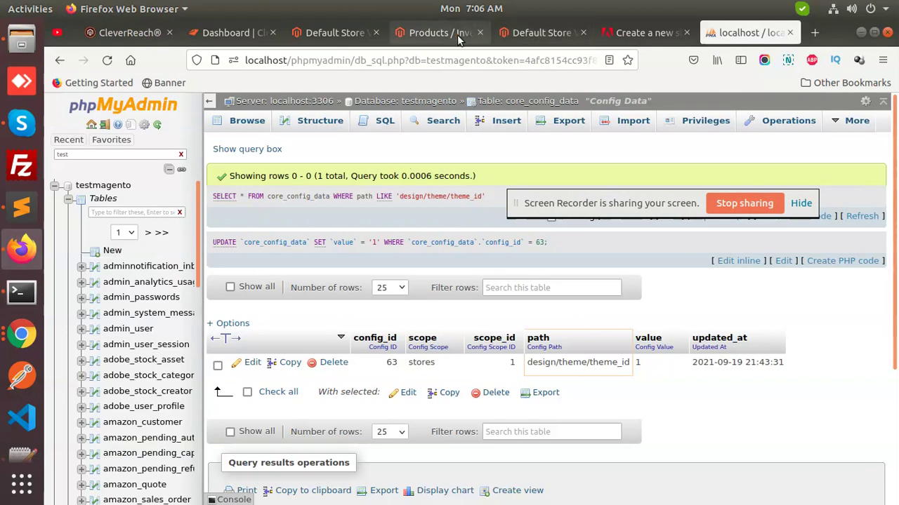
- Reload the Default Store View design page, apply Mageplaza Simple and save the configuration
click(351, 33)
click(107, 61)
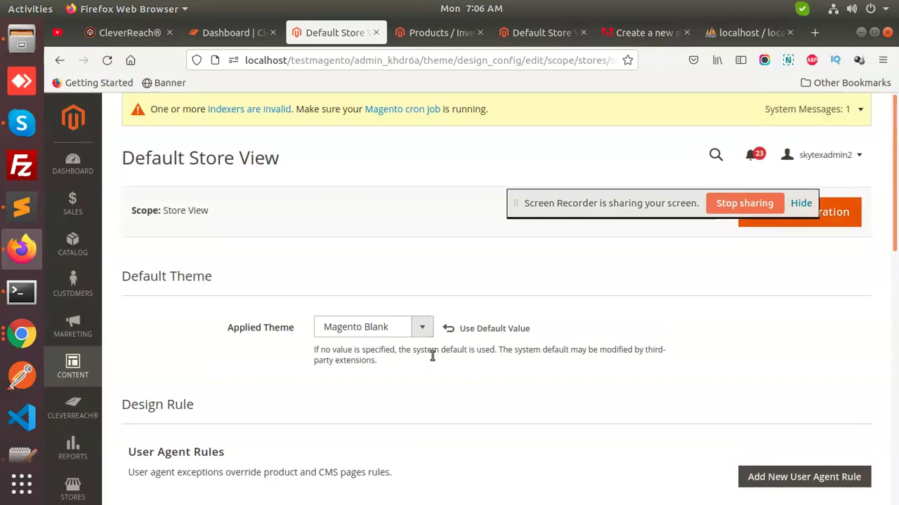
click(397, 328)
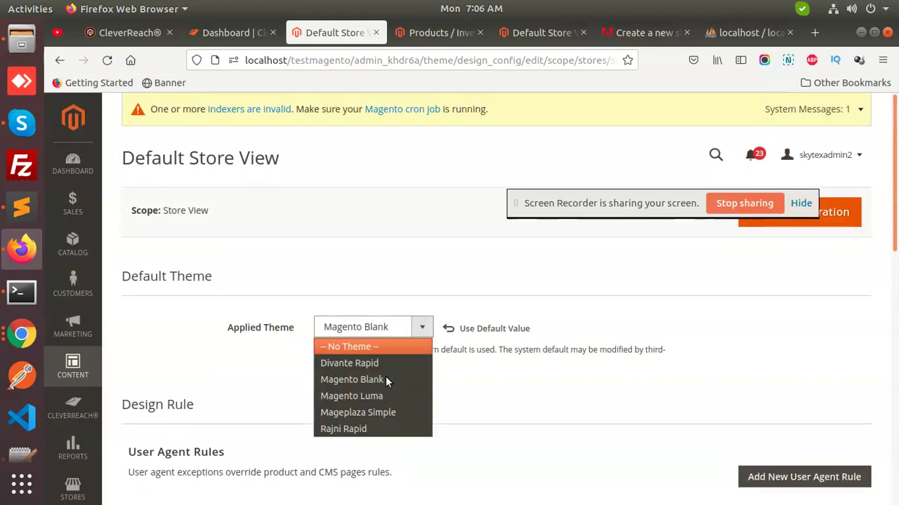
click(365, 412)
click(822, 223)
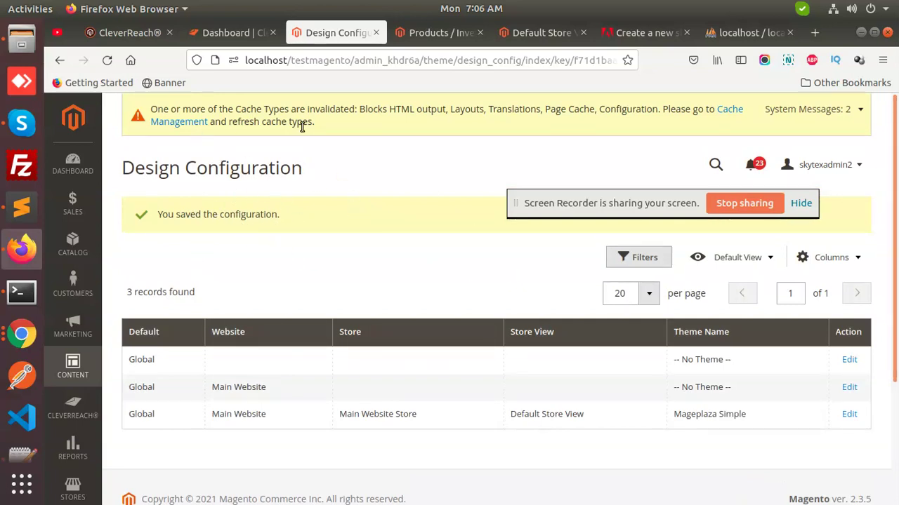
click(730, 110)
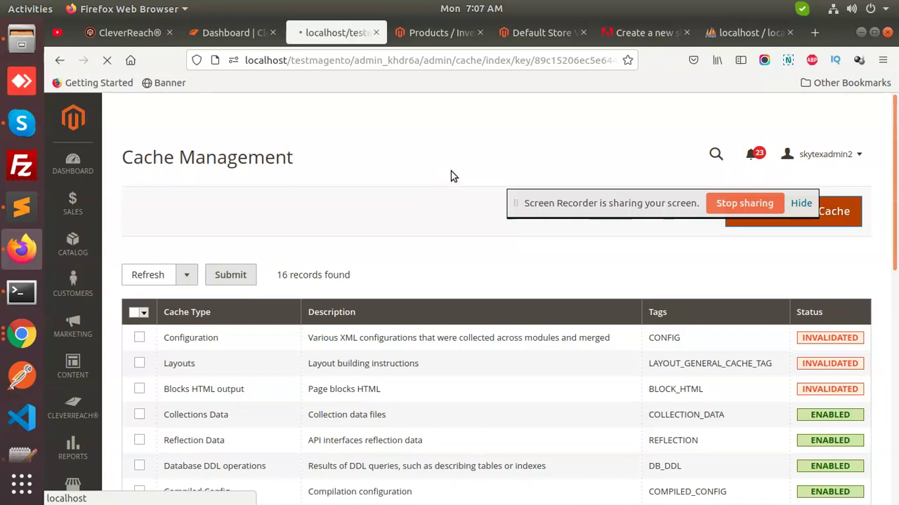
- Open a new browser tab for the storefront
click(815, 33)
- Load the localhost/testmagento/ storefront home page
click(558, 60)
text(localhost/t)
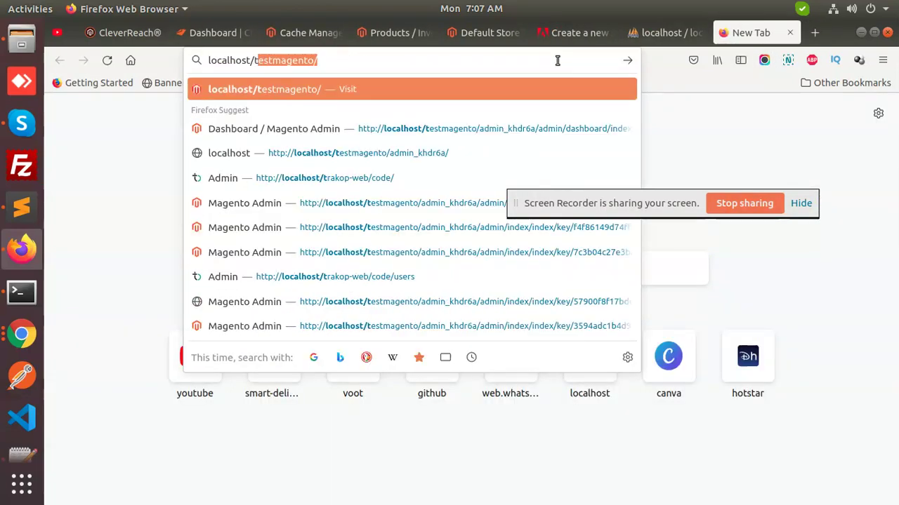
key(Return)
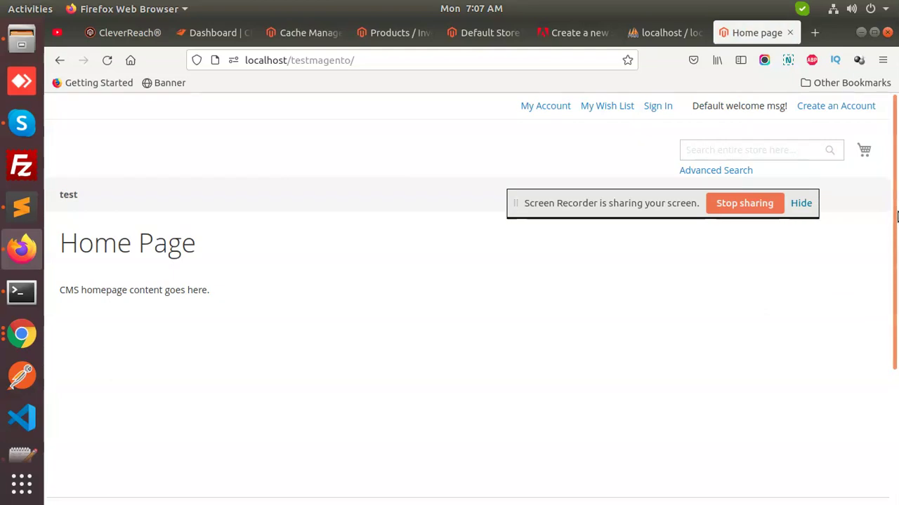
scroll(896, 217, down, 3)
scroll(897, 207, up, 3)
- Search the store for 'tes', then return to the home page
click(701, 150)
text(tes)
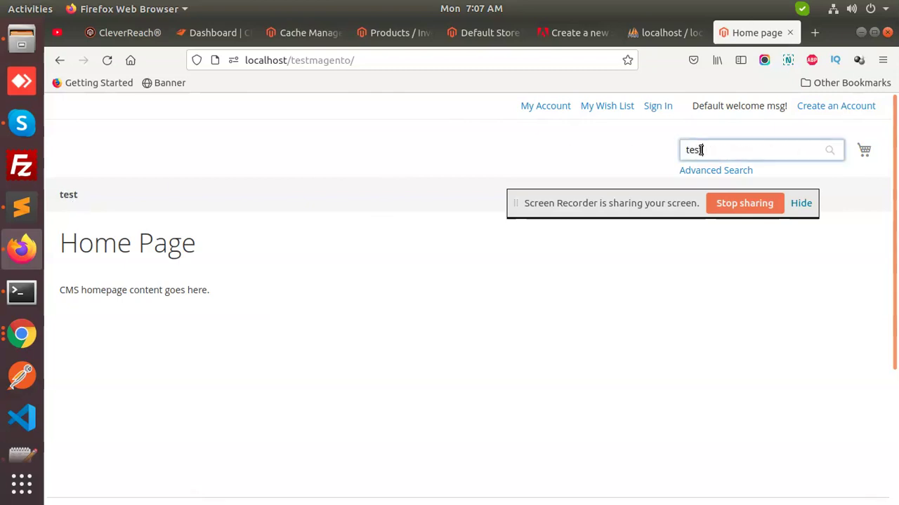
key(Return)
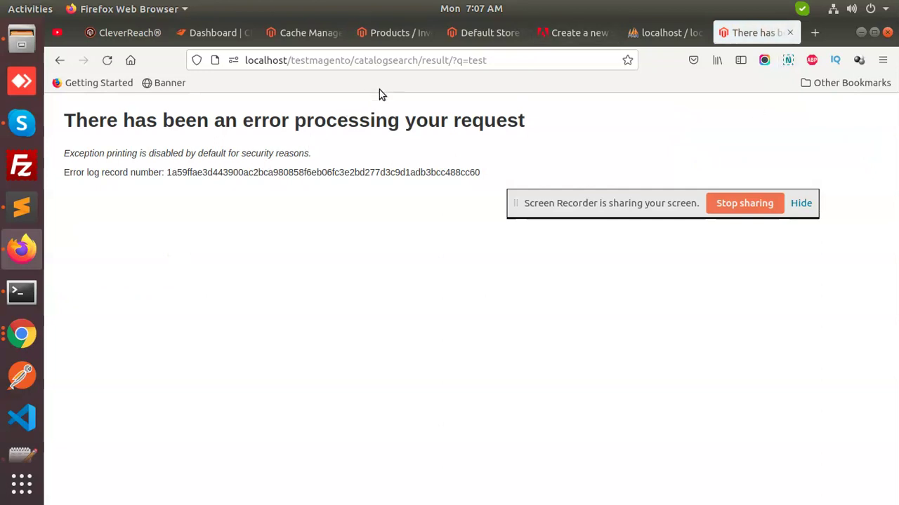
click(62, 62)
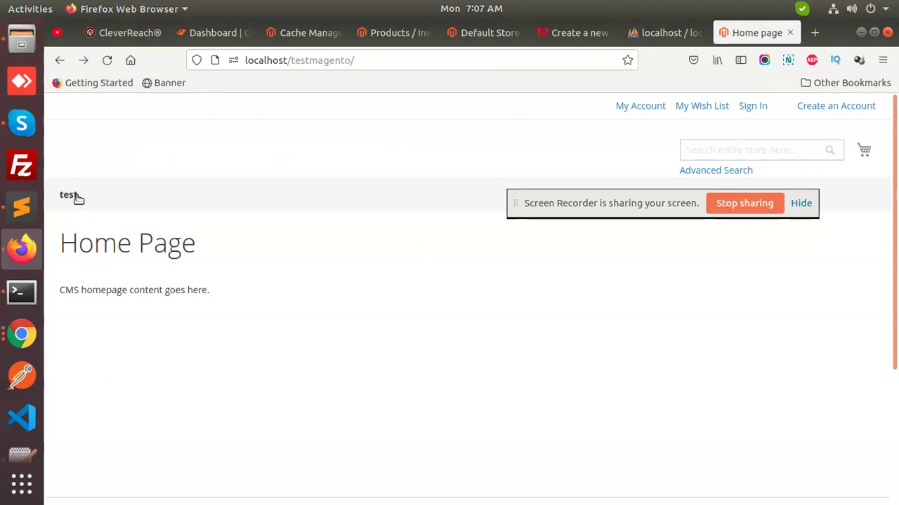
- Open the test category page and scroll through its 5 products
click(74, 197)
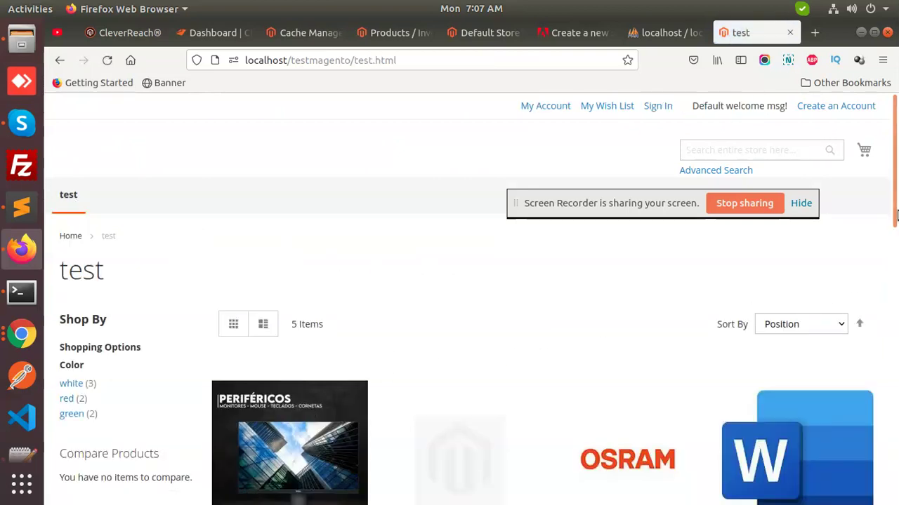
drag(896, 213, 632, 363)
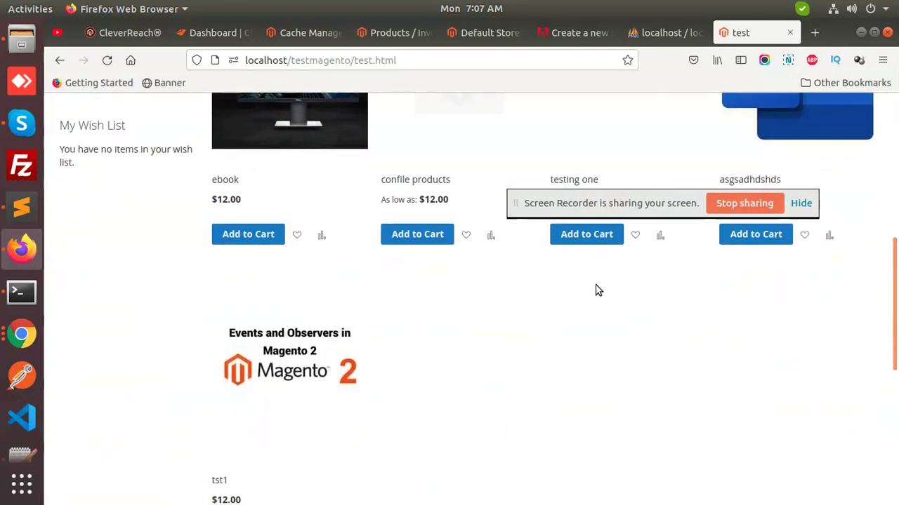
click(28, 221)
double_click(404, 181)
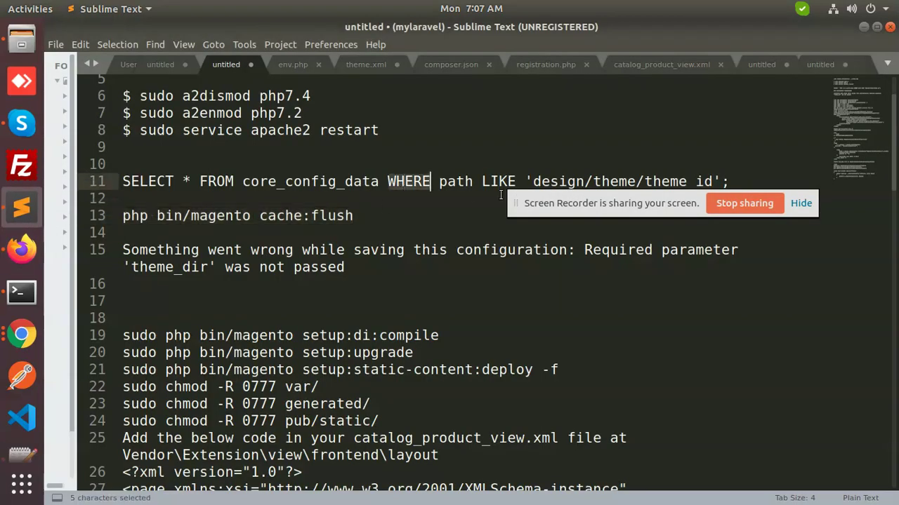